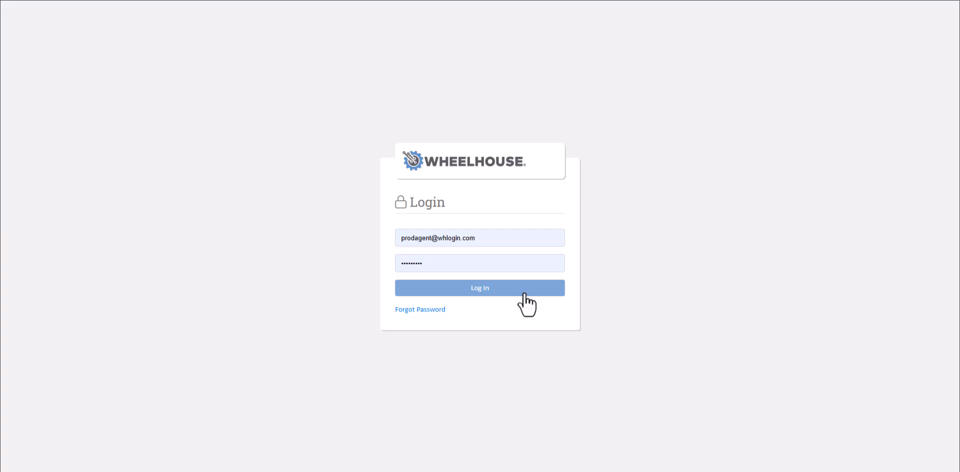
- Log in with the prefilled credentials and search the workflow operations for 43
click(524, 293)
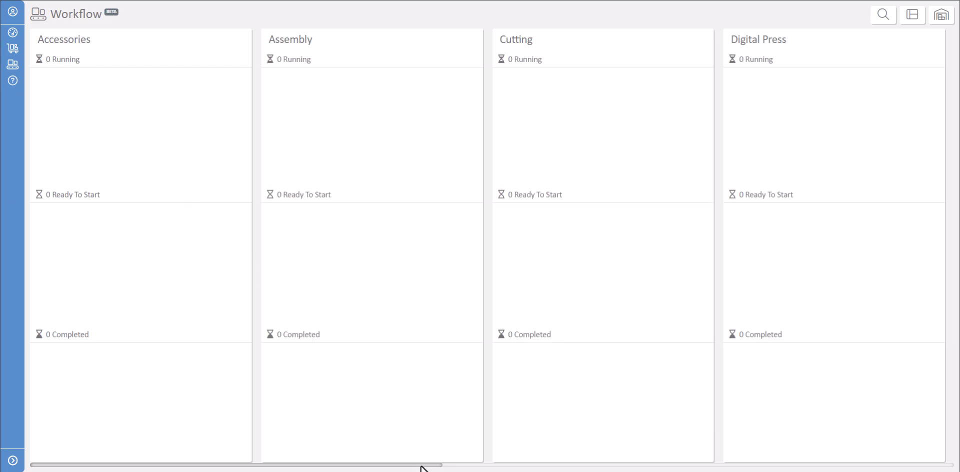
drag(420, 466, 931, 466)
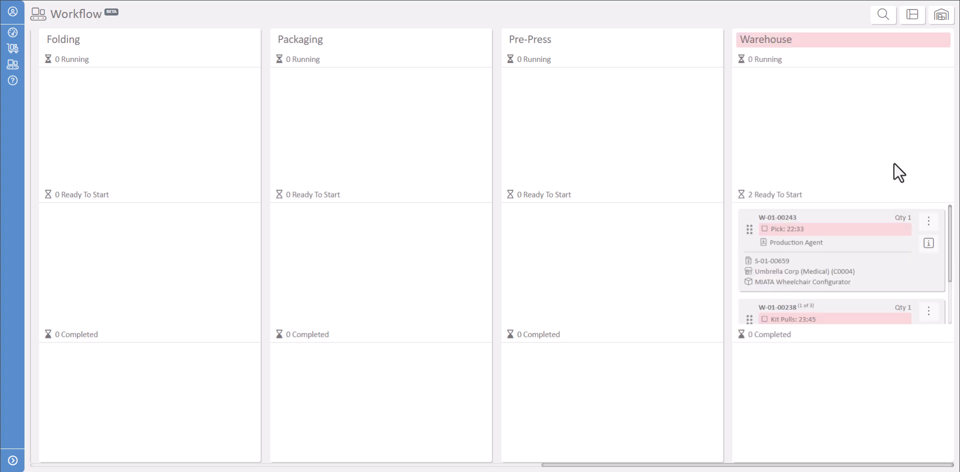
click(882, 15)
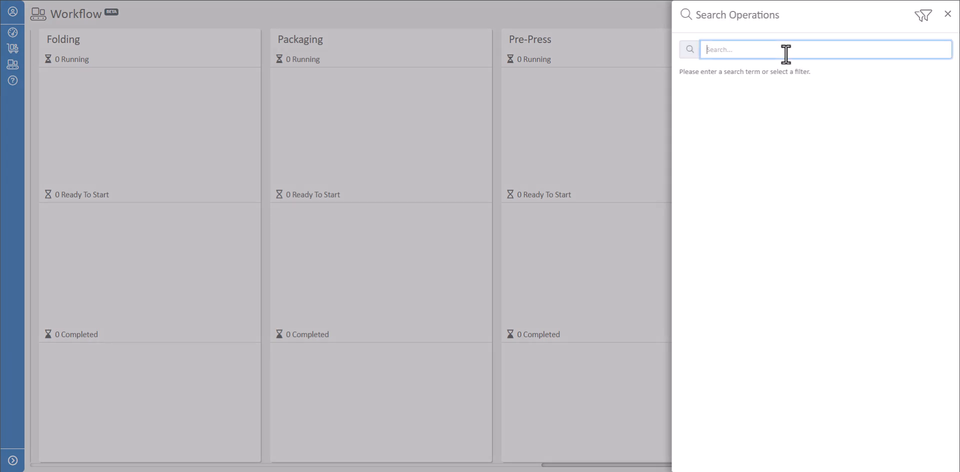
text(43)
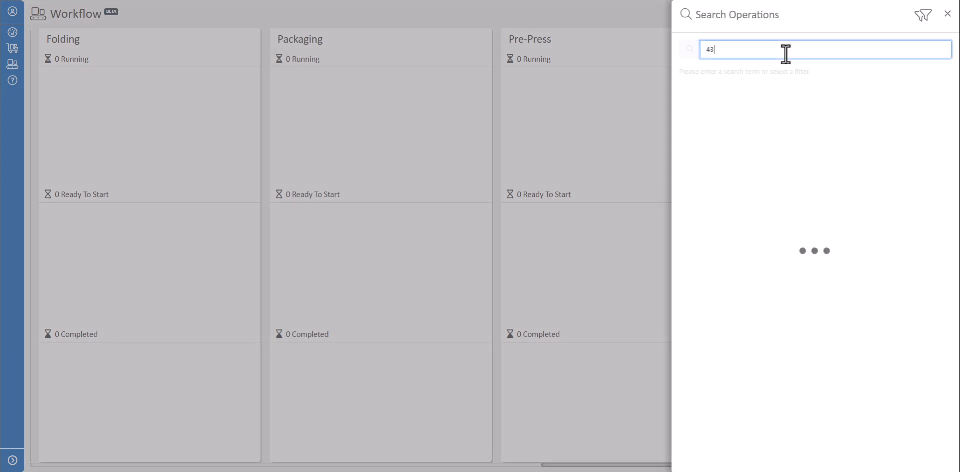
click(948, 15)
- Limit the Workflow board to the Assembly, Fabrication, Packaging and Warehouse work centers
click(910, 16)
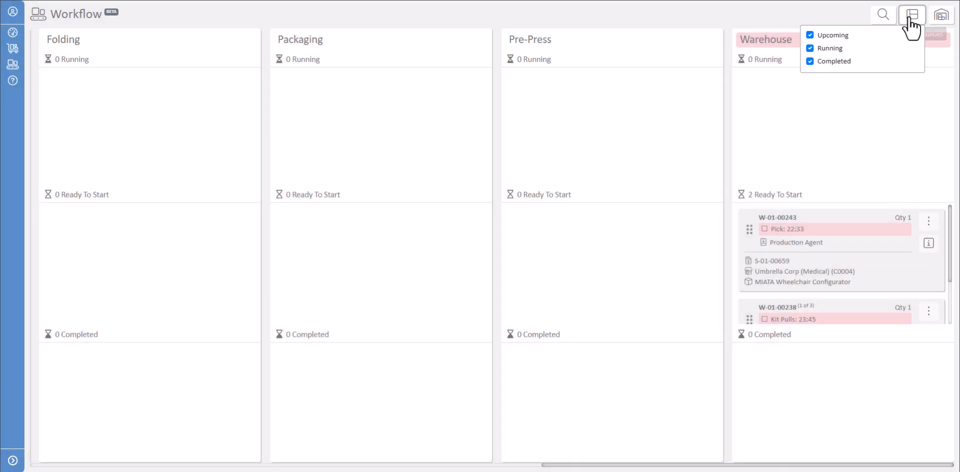
click(940, 18)
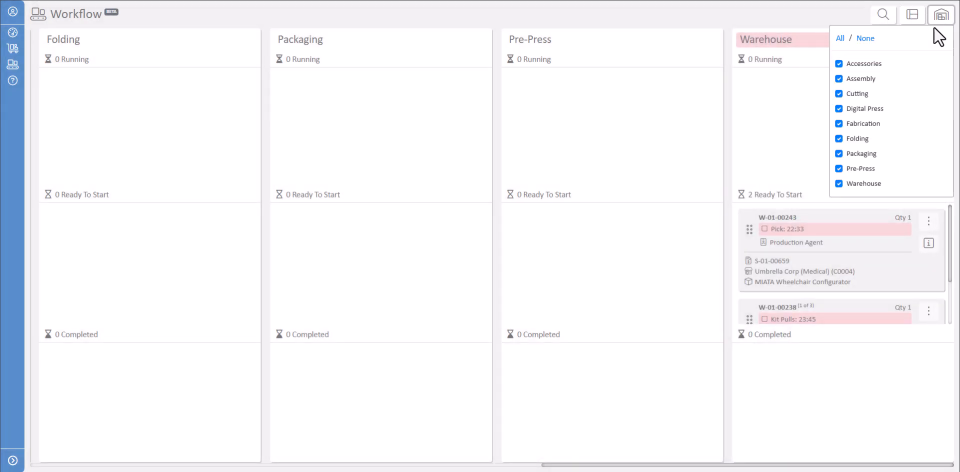
click(866, 38)
click(839, 79)
click(839, 123)
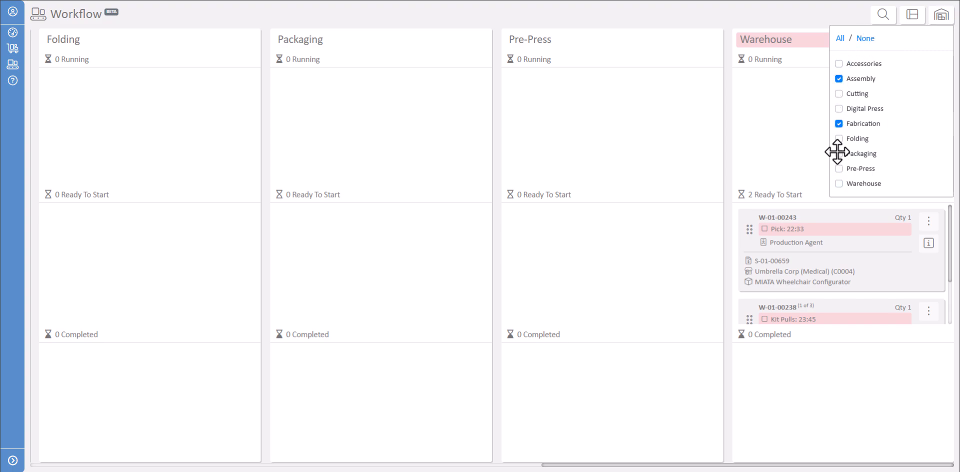
click(839, 154)
click(839, 184)
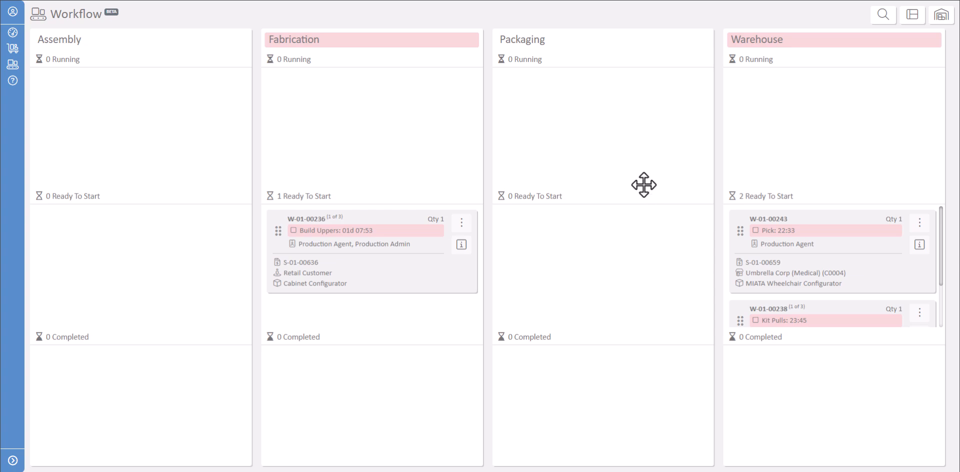
- Move the first ready-to-start Pick operation in the Warehouse column to Running and reset the scans on the Production screen
drag(814, 252, 773, 153)
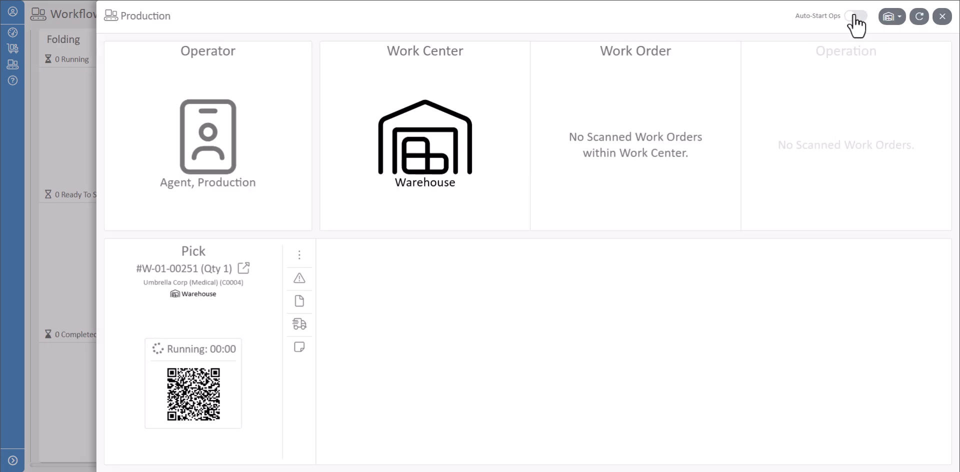
click(892, 17)
click(896, 20)
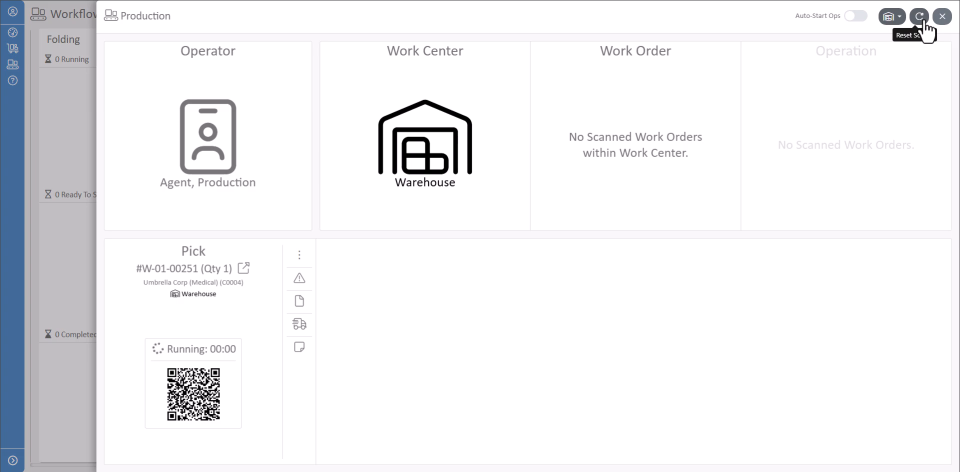
click(924, 20)
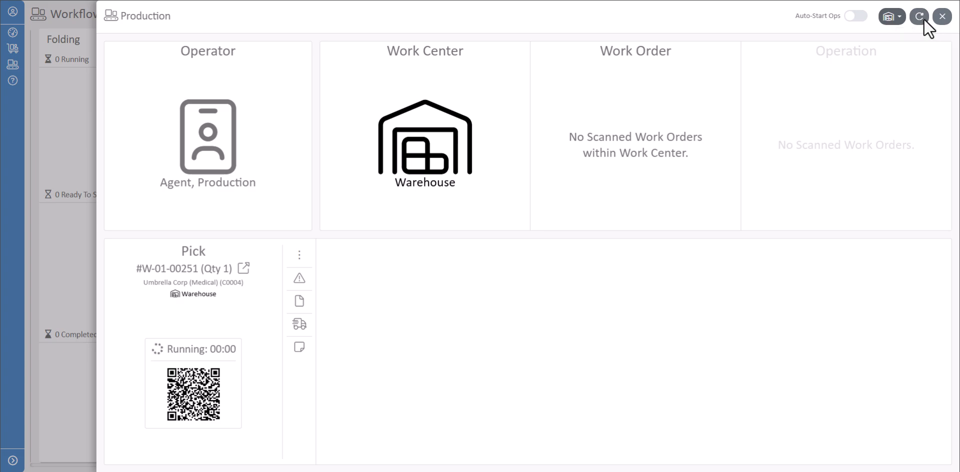
- View the running Pick operation's pause and complete options, and its work order details with operation time
click(213, 388)
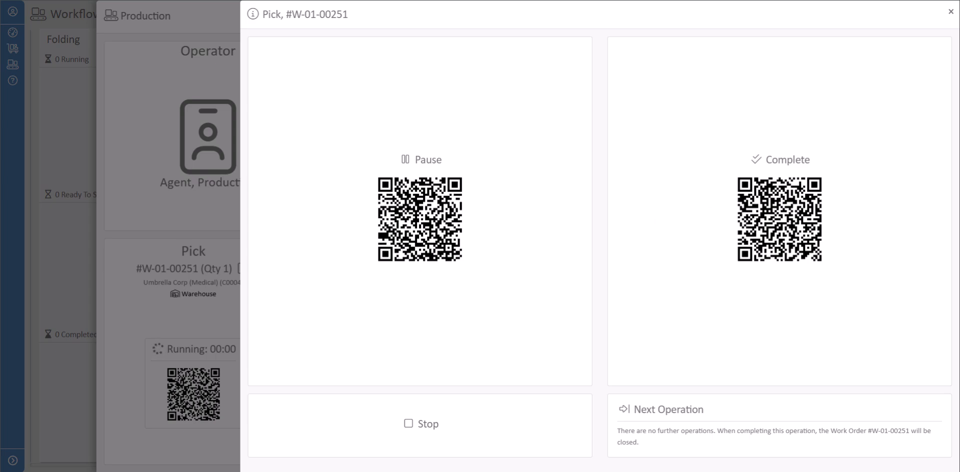
click(951, 12)
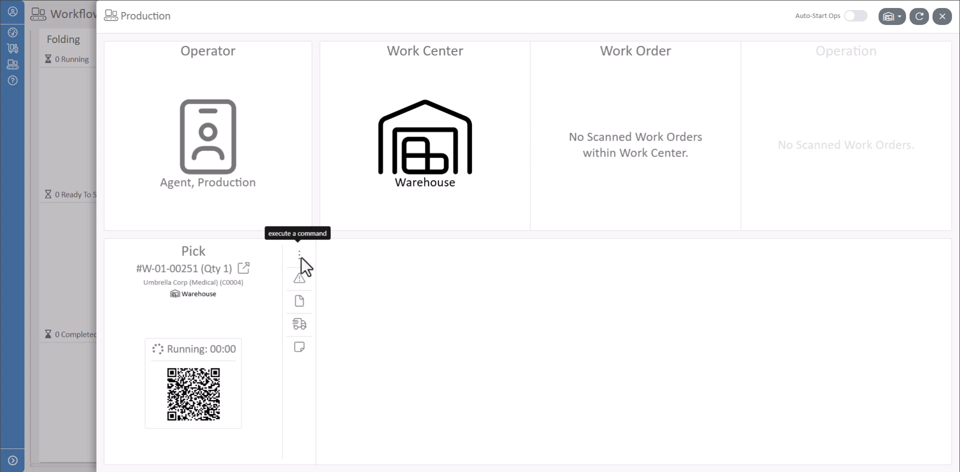
click(244, 269)
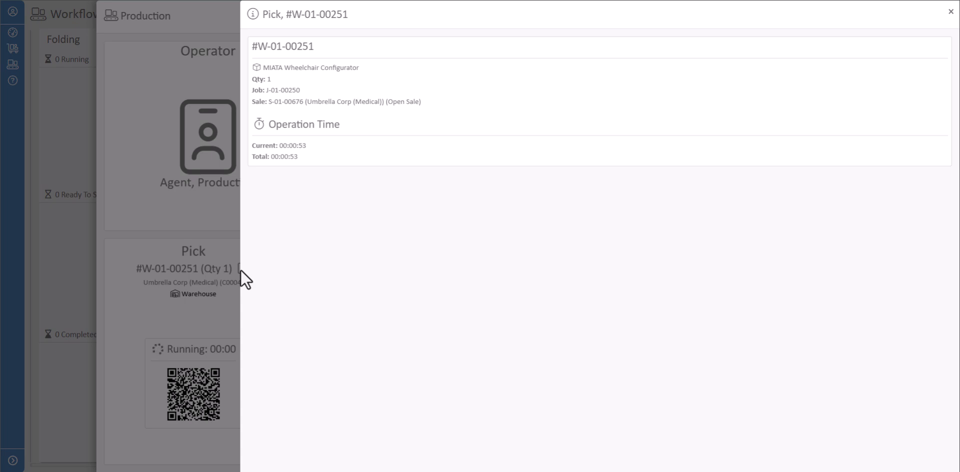
click(951, 11)
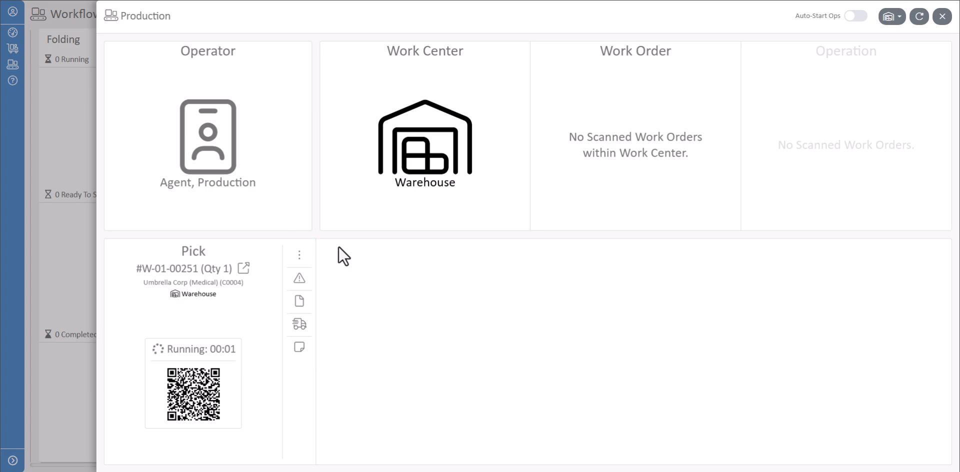
- Auto-generate the serial number for the Pick work order
click(299, 255)
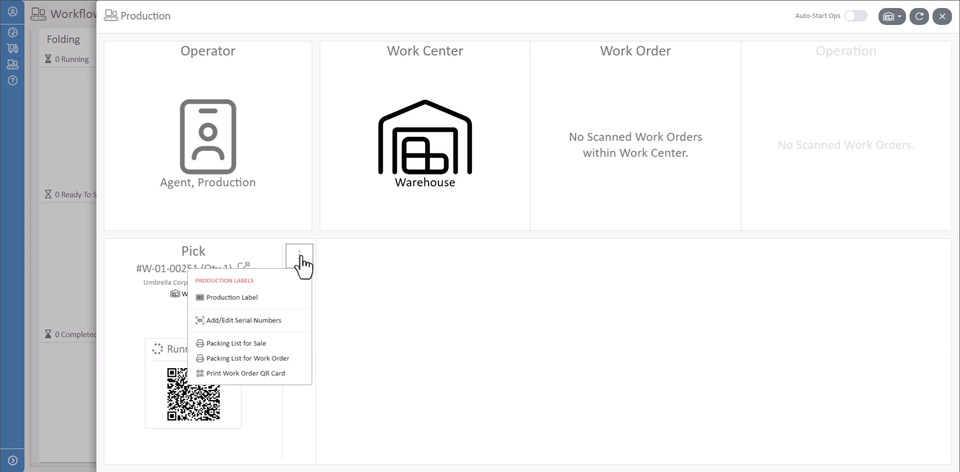
click(283, 321)
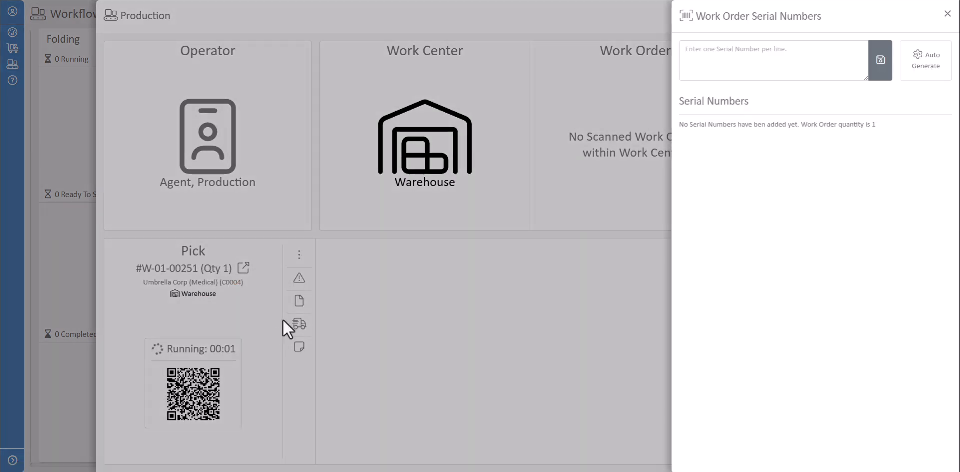
click(934, 79)
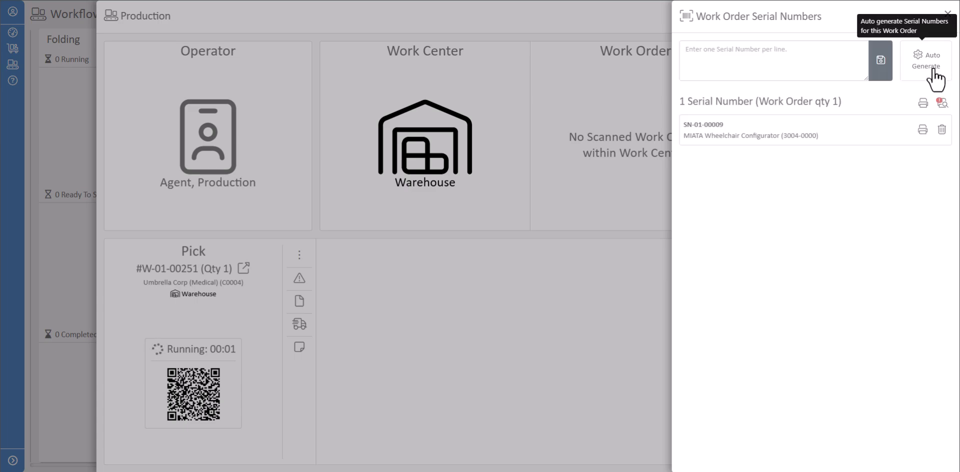
click(934, 71)
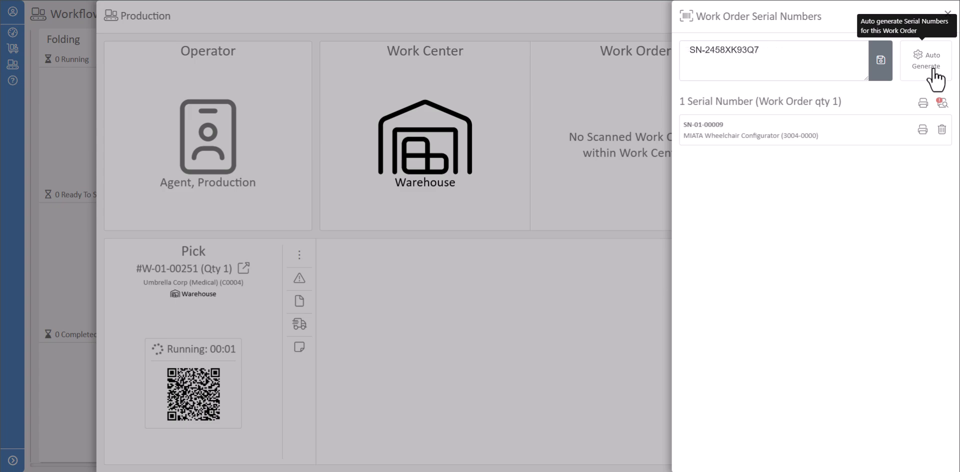
click(946, 15)
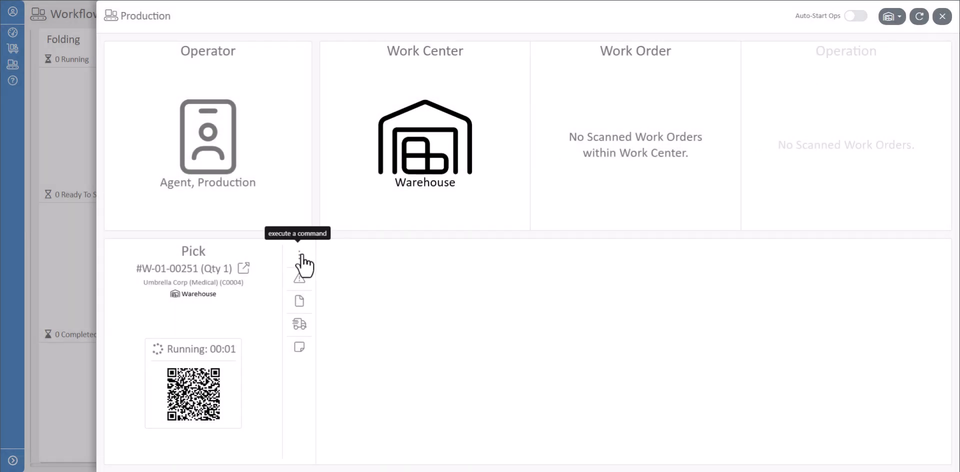
- View the Pick operation's packing list for the sale and print its work order QR card
click(299, 255)
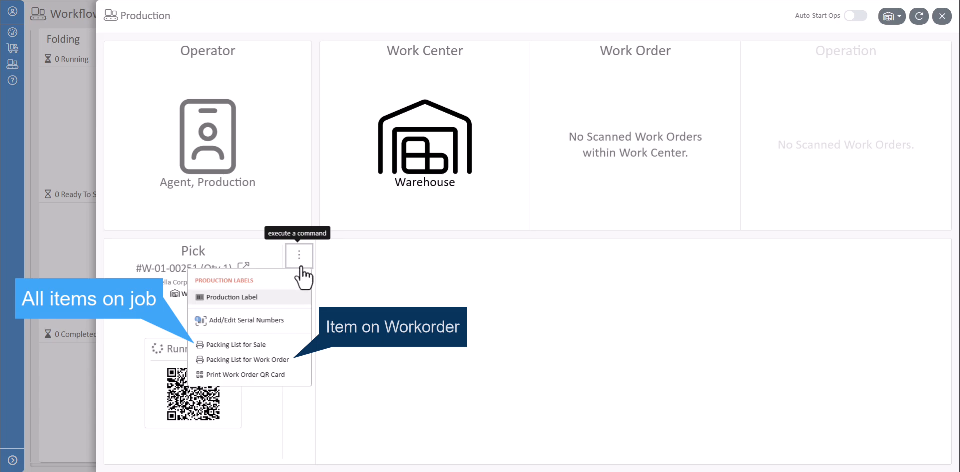
click(270, 345)
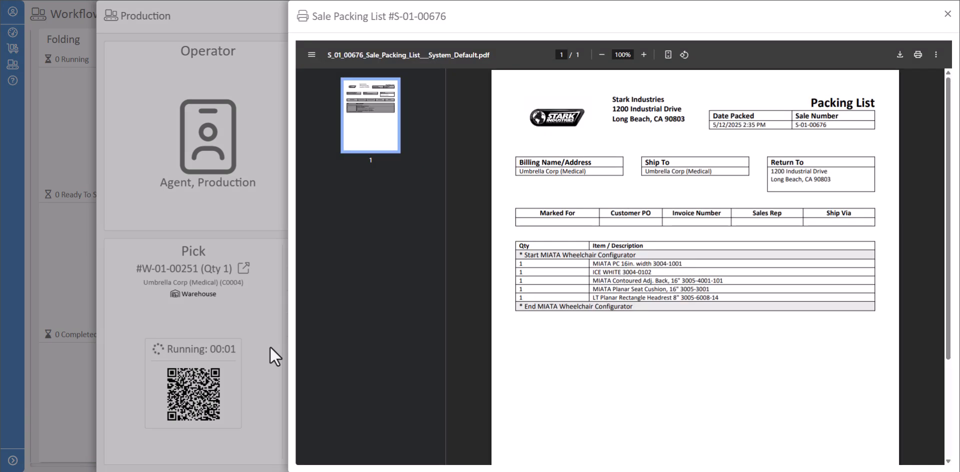
click(947, 15)
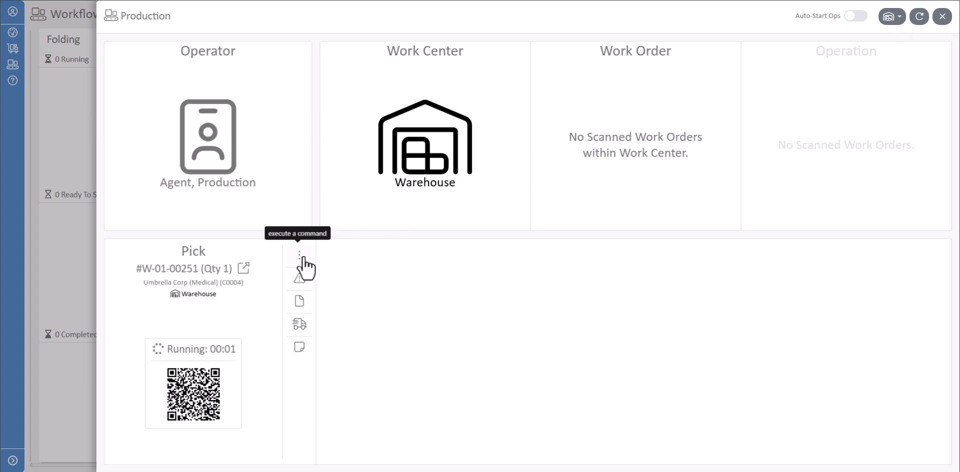
click(304, 258)
click(284, 374)
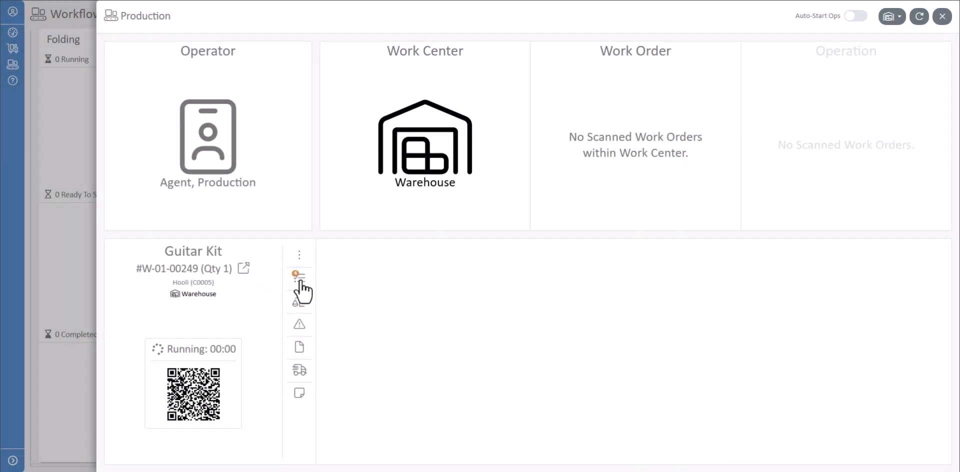
- Complete the Guitar Kit procedures Review the Build Sheet and Install Components, checking off EG Arrow Body and EG Switchback Controls
click(299, 276)
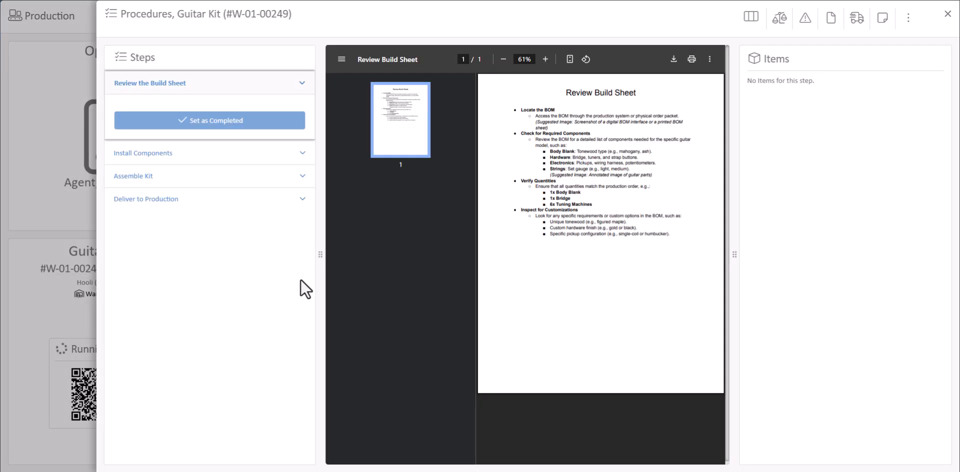
click(273, 124)
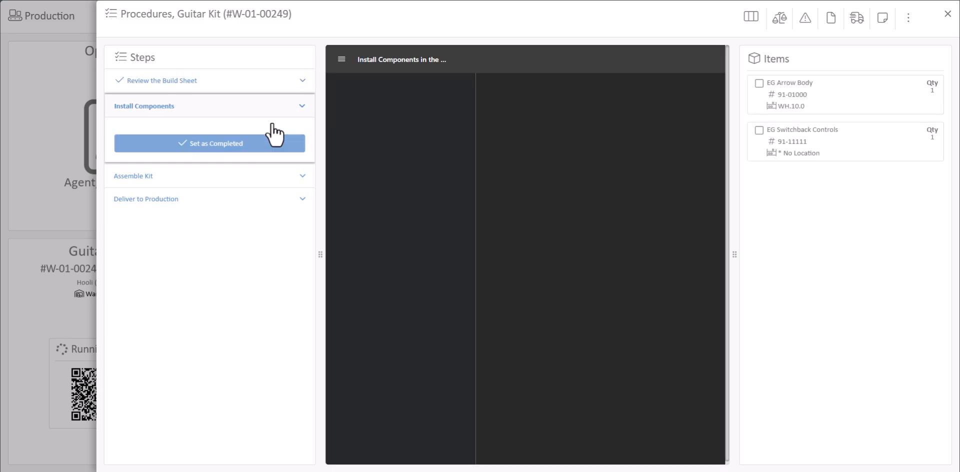
click(756, 106)
click(757, 145)
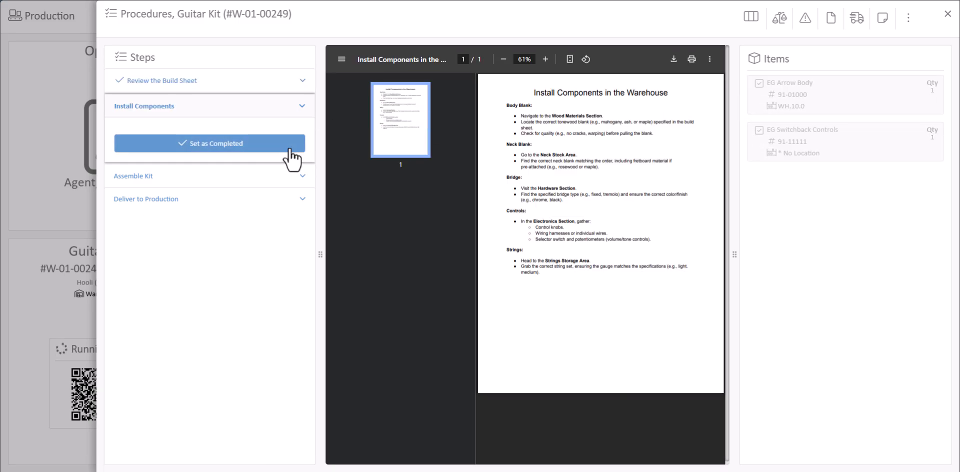
click(270, 146)
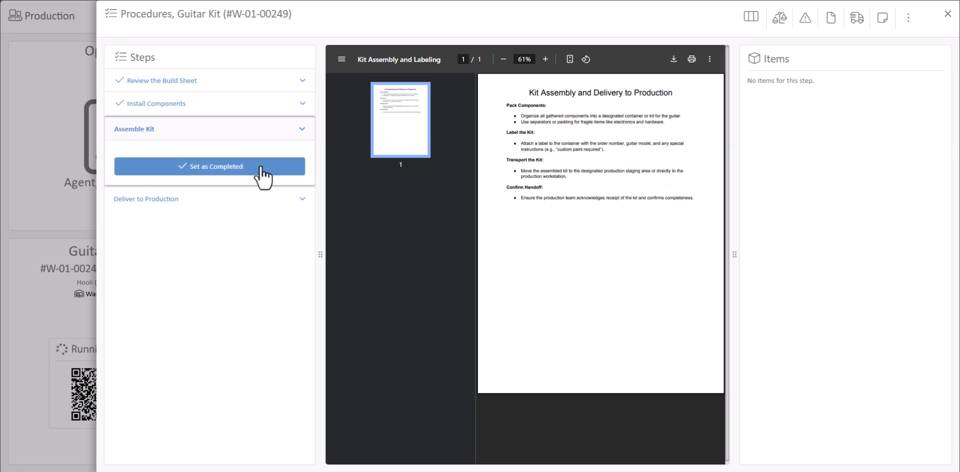
- Set the Guitar Kit procedure steps Assemble Kit and Deliver to Production as completed
click(261, 167)
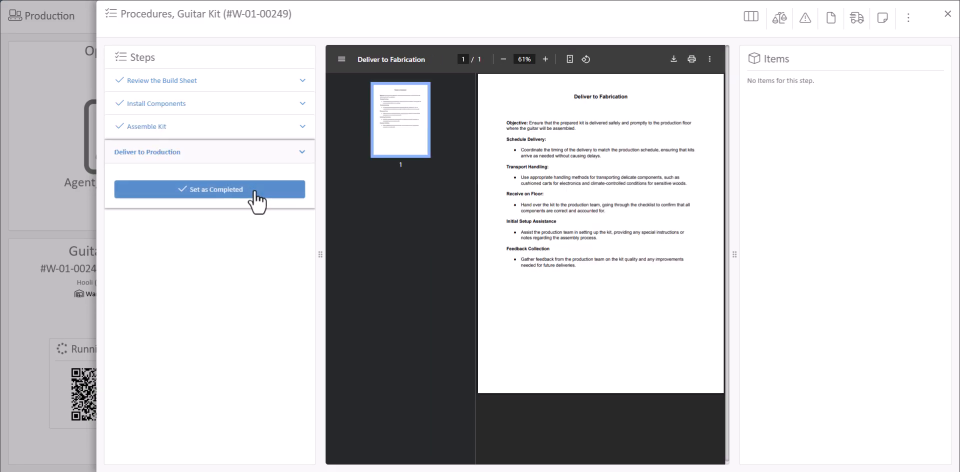
click(256, 191)
click(947, 20)
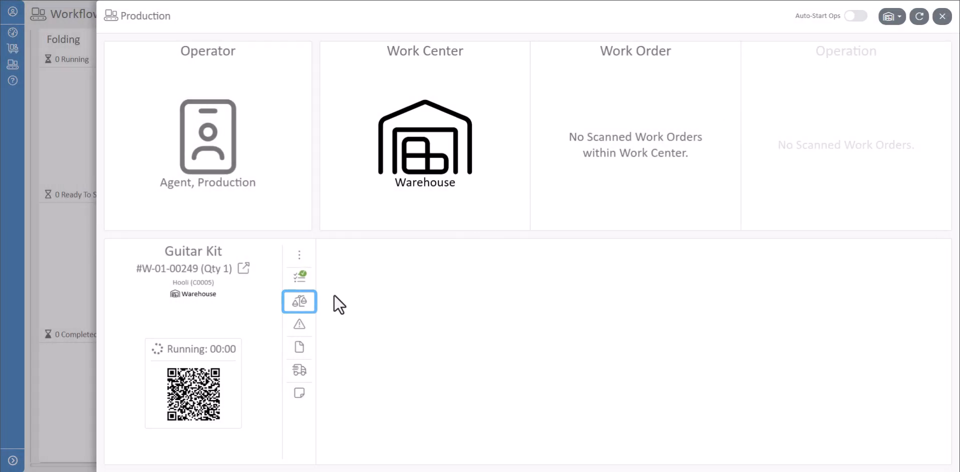
- Answer Yes to the Wood Condition Inspection in the Guitar Inspection and complete the inspection
click(298, 310)
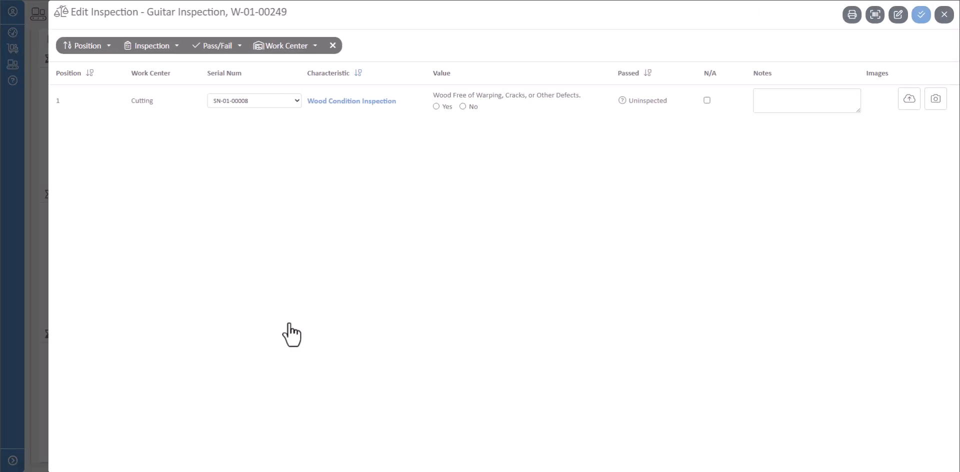
click(436, 106)
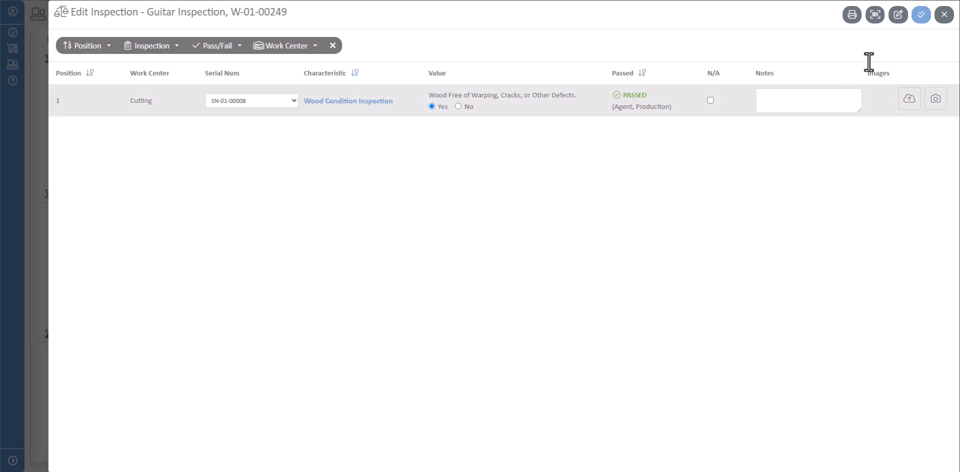
click(921, 16)
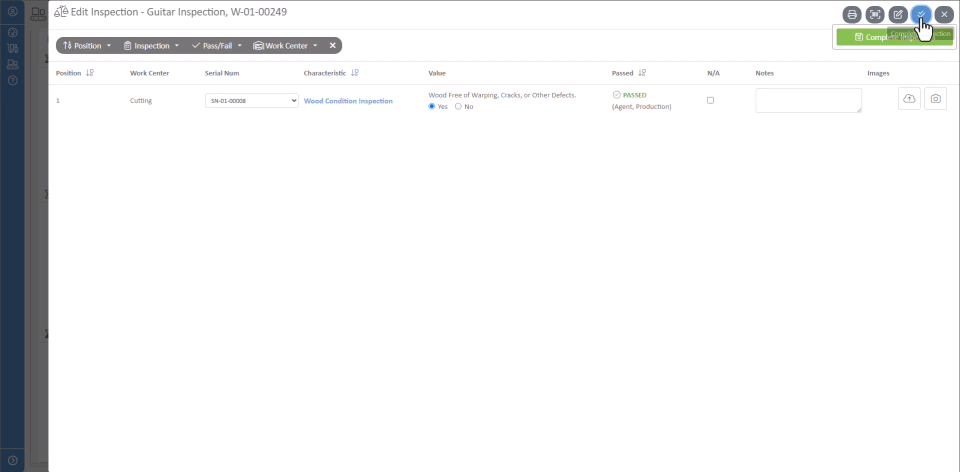
click(913, 33)
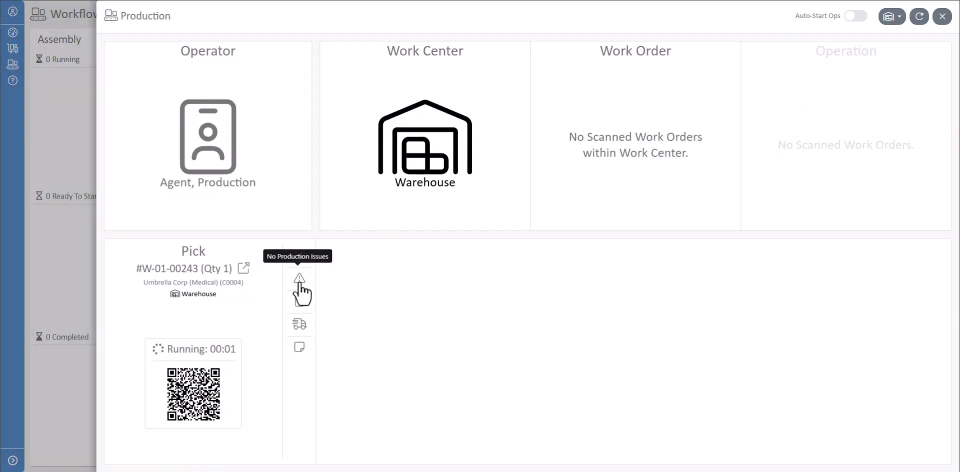
- Report a Machine Down issue with quantity affected 1 for the Warehouse (Pick) operation on the running work order
click(299, 285)
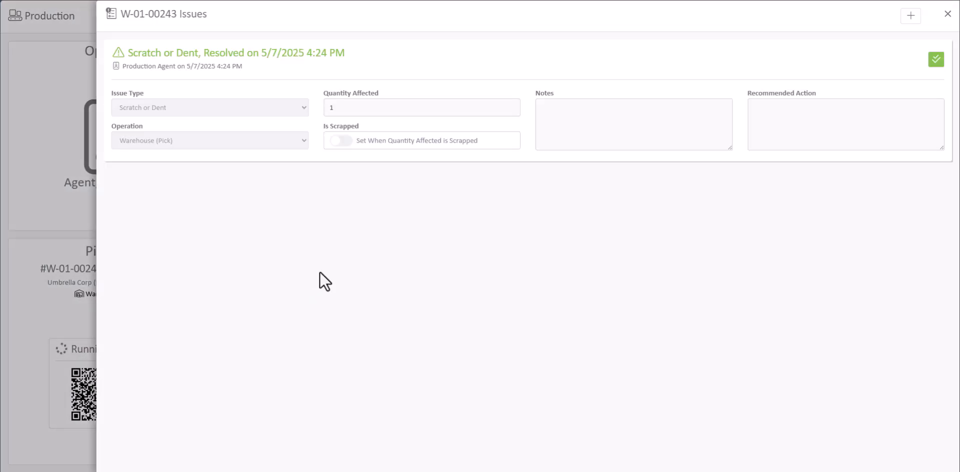
click(911, 18)
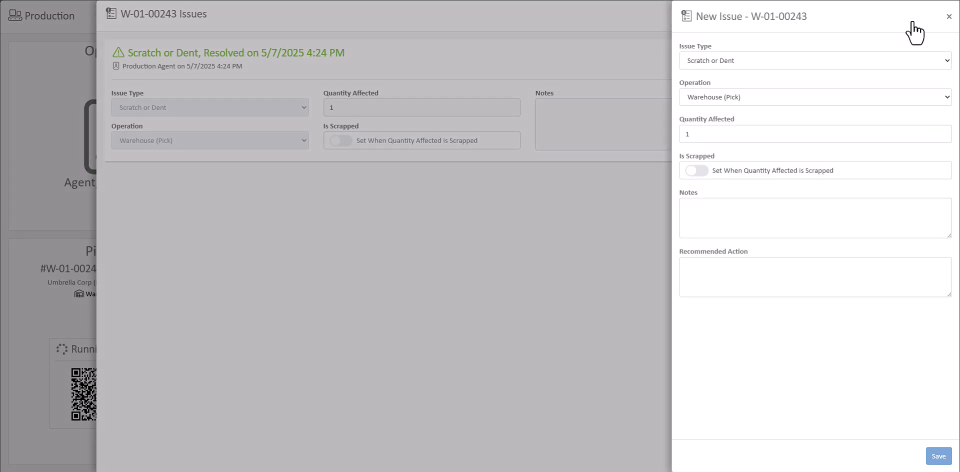
click(900, 60)
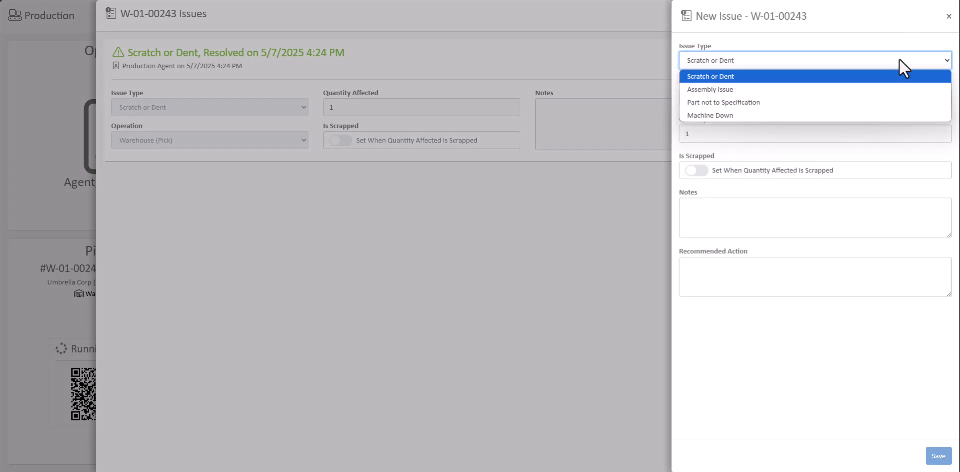
click(869, 115)
click(938, 457)
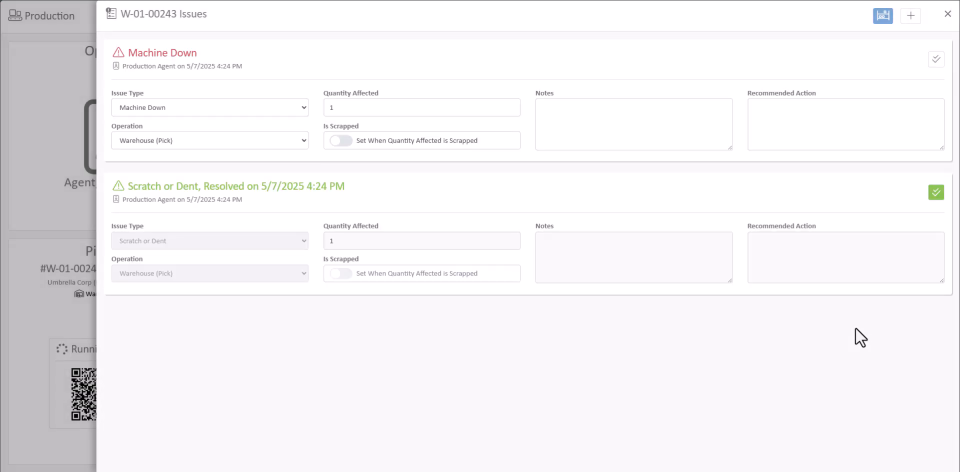
- Stash the work order in FB.Stash Bay.101 and mark its Machine Down issue as resolved
click(883, 16)
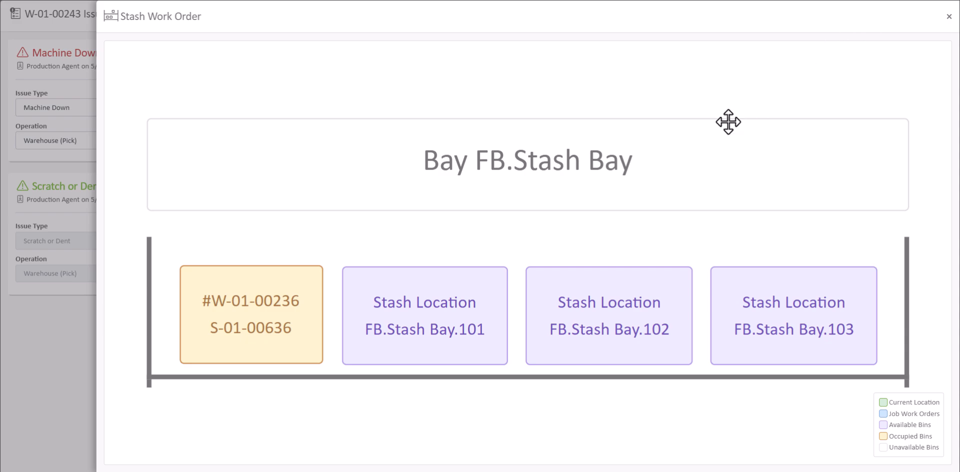
click(453, 323)
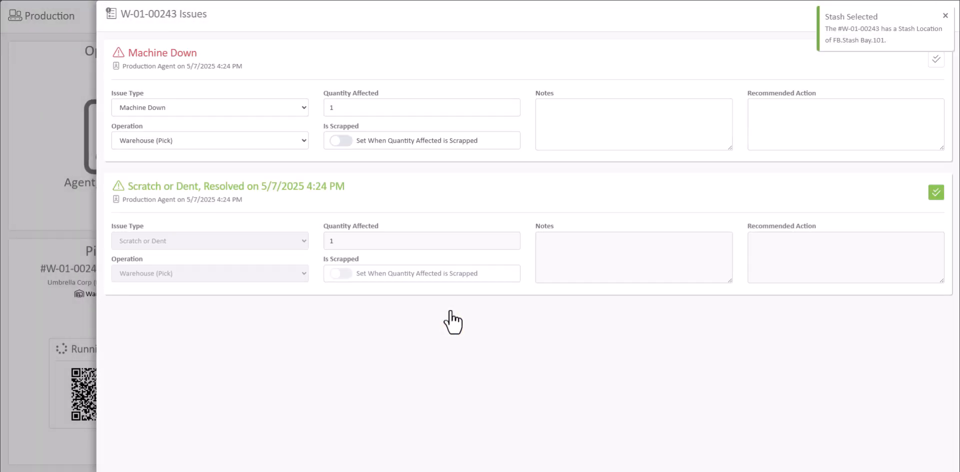
click(945, 16)
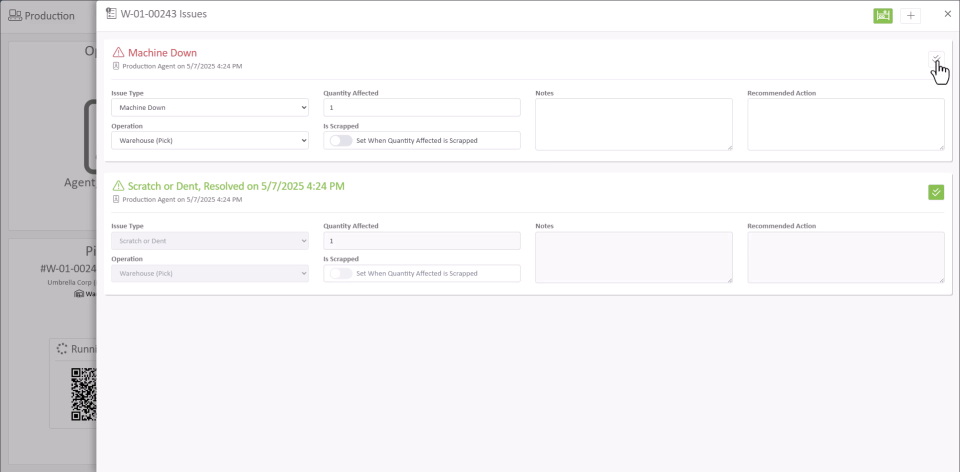
click(937, 60)
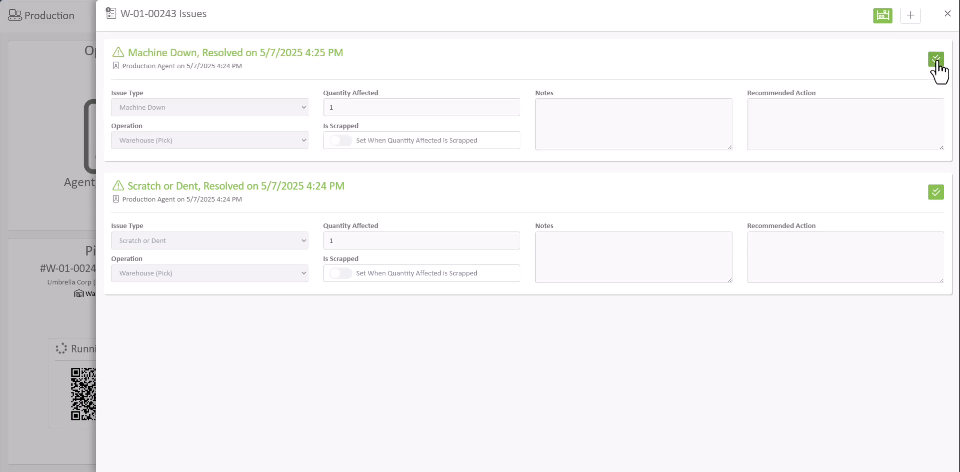
click(948, 15)
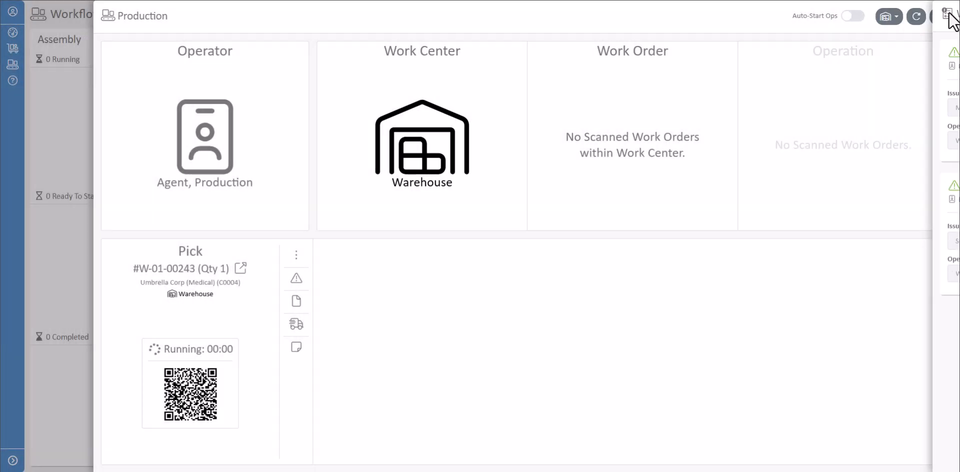
- Upload PowerChair.png to the sale files related to the Pick operation
click(299, 302)
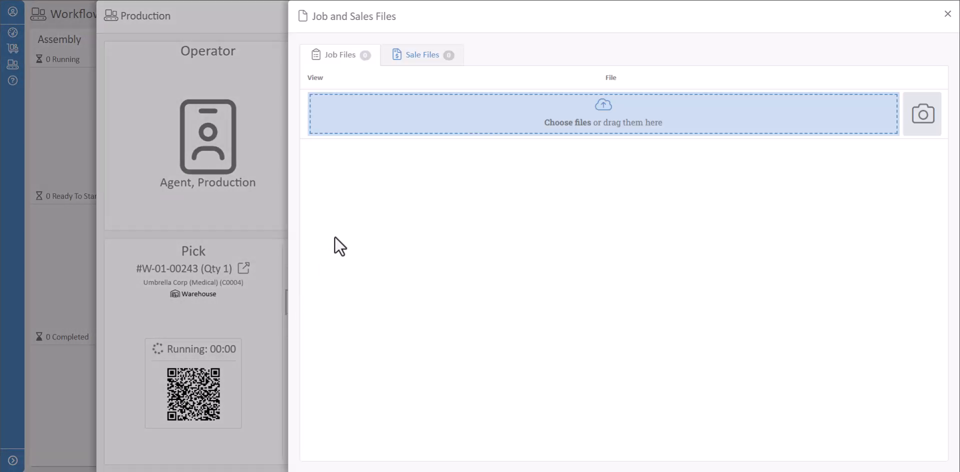
click(430, 58)
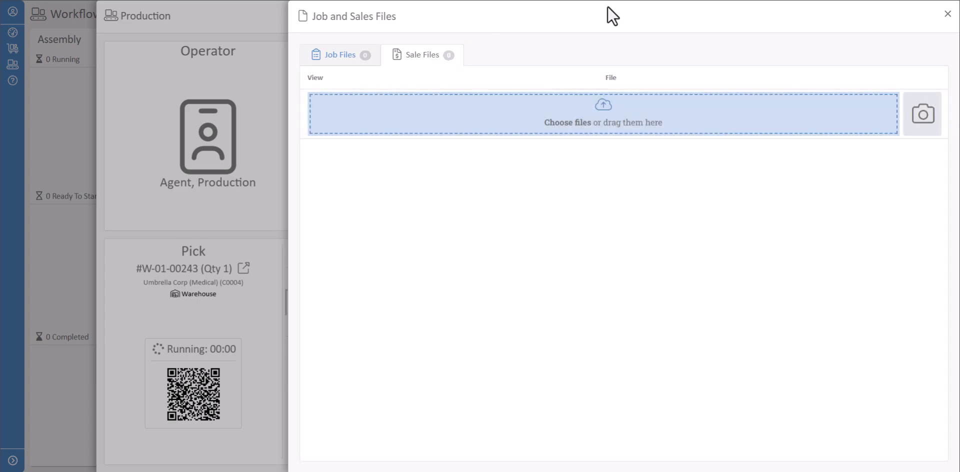
drag(959, 190, 592, 126)
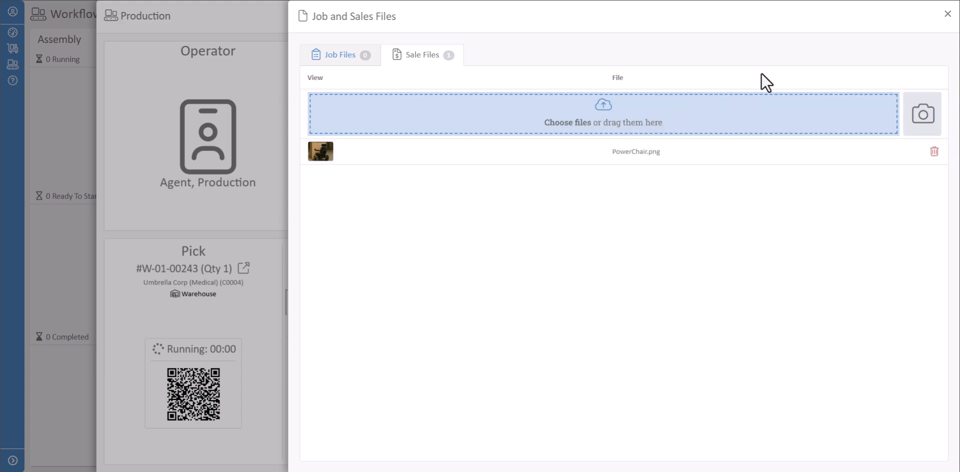
click(949, 16)
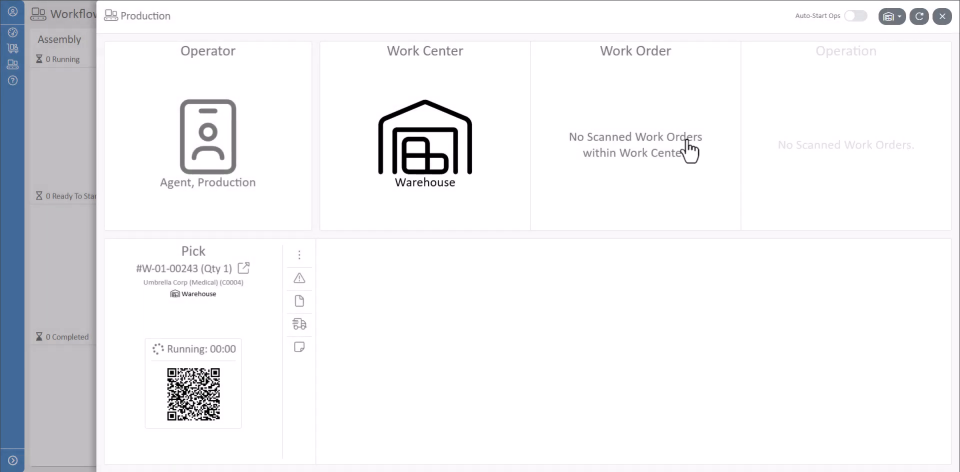
- Add a Freight shipment with its tracking number and ship-to address to the sale's shipment tracking
click(303, 330)
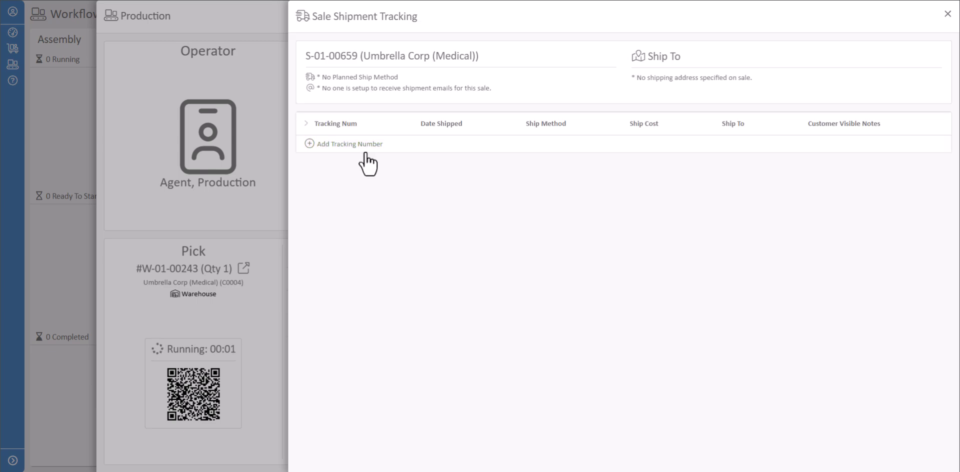
click(365, 150)
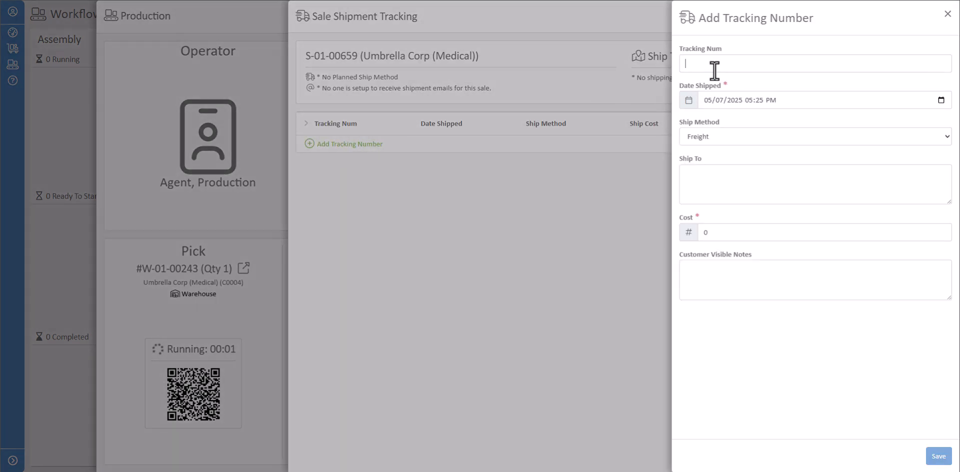
text(1Z999999999999999999)
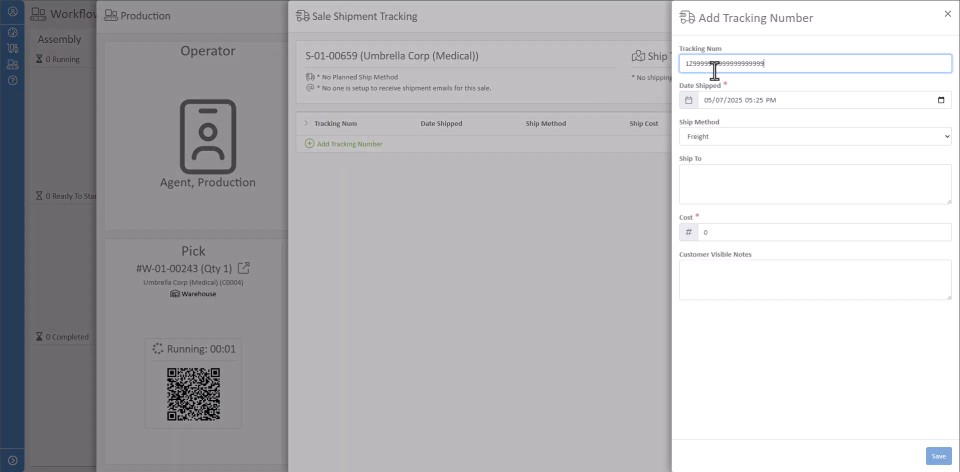
click(938, 456)
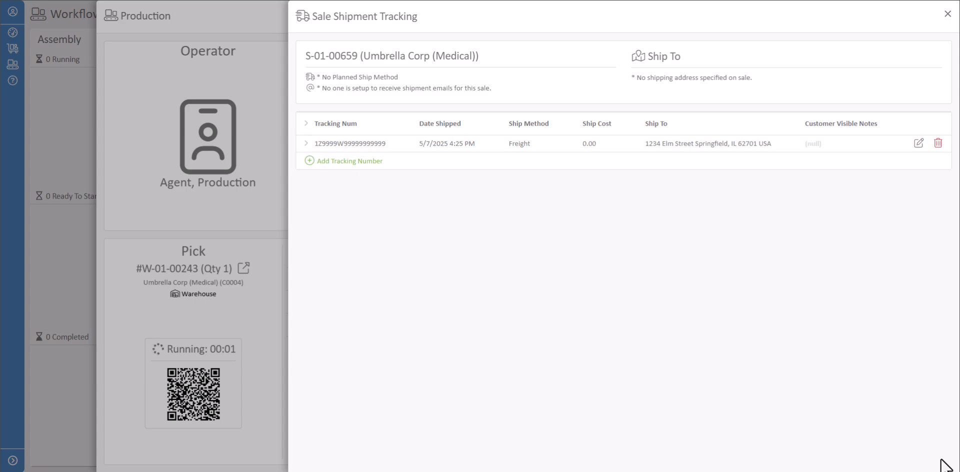
click(948, 14)
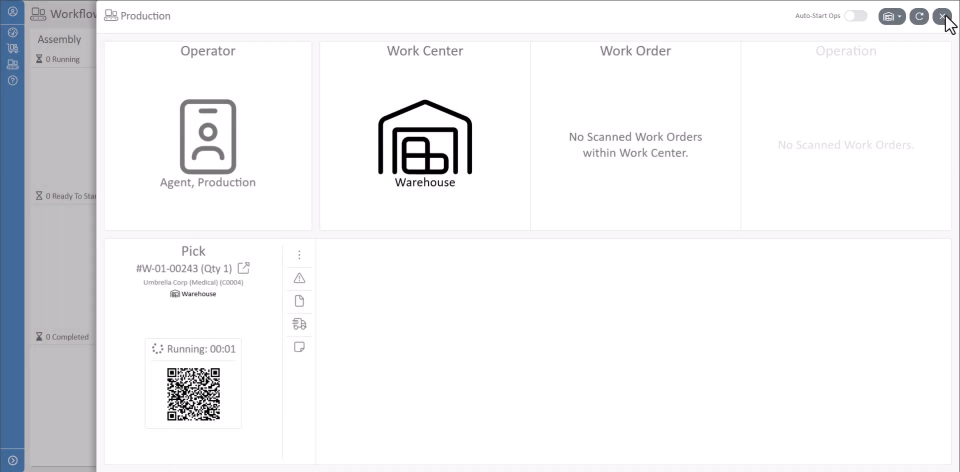
- View the work order and Pick operation notes, and set the running Pick operation as completed
click(300, 347)
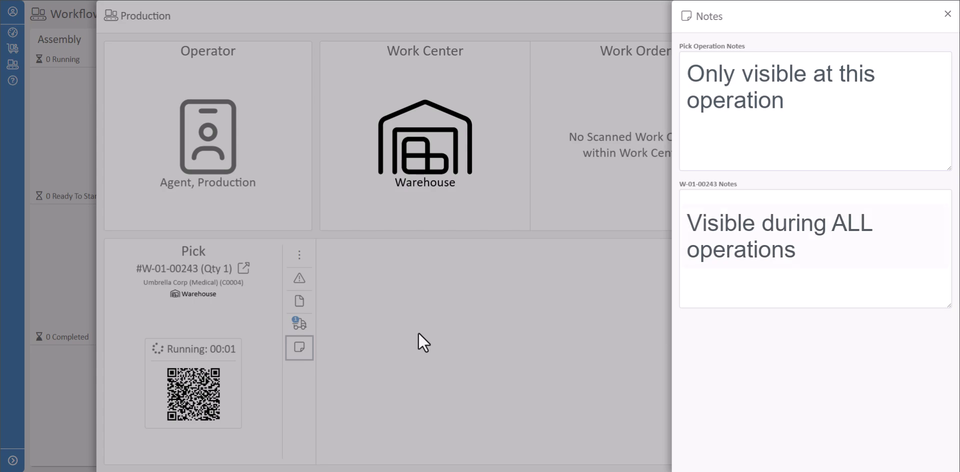
click(947, 16)
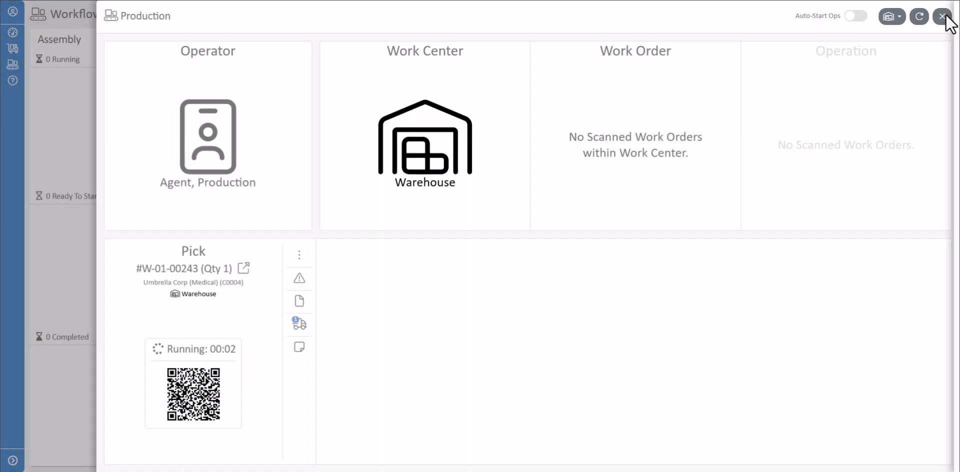
click(218, 387)
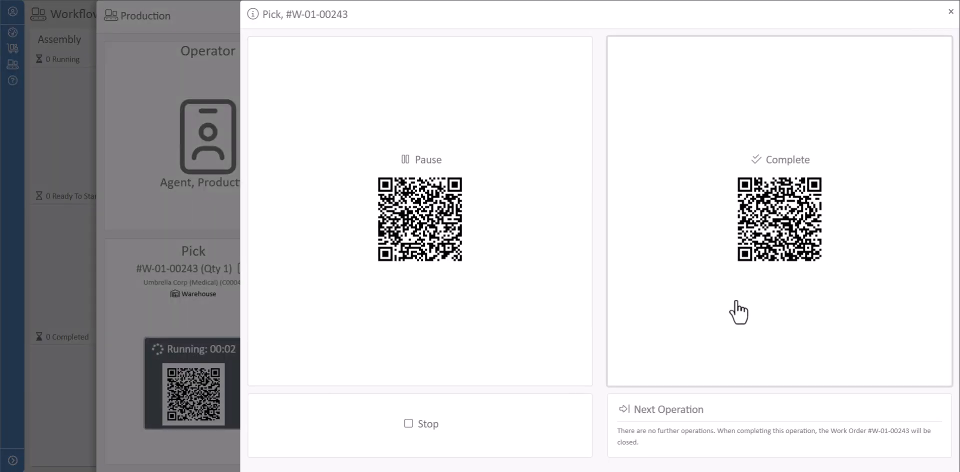
click(739, 313)
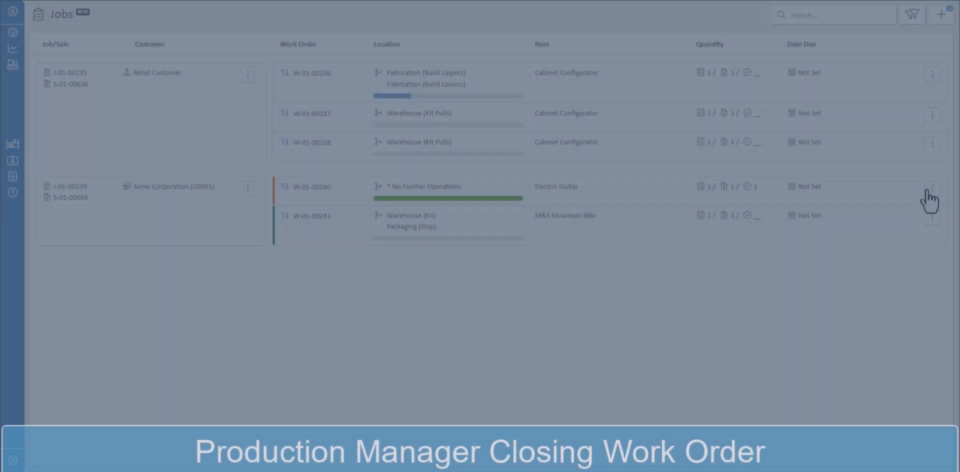
- Close Acme Corporation's Electric Guitar work order, which has no further operations, in the production manager's Jobs list
click(931, 190)
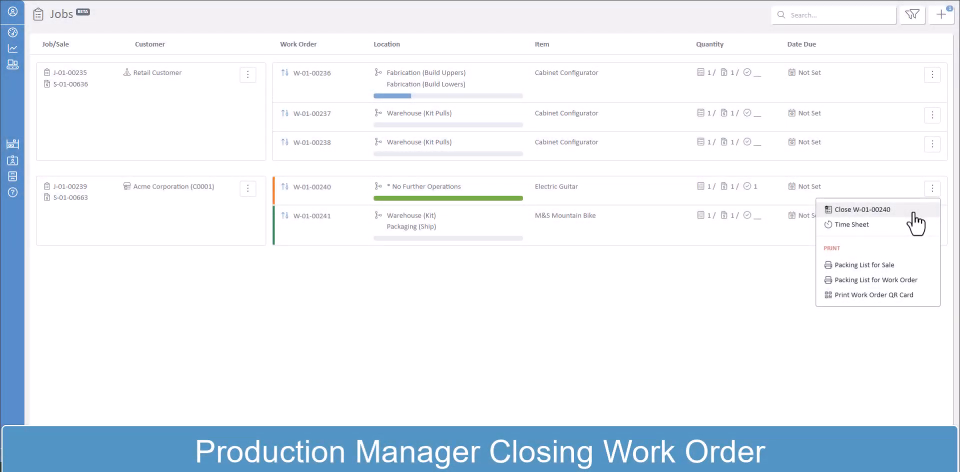
click(916, 210)
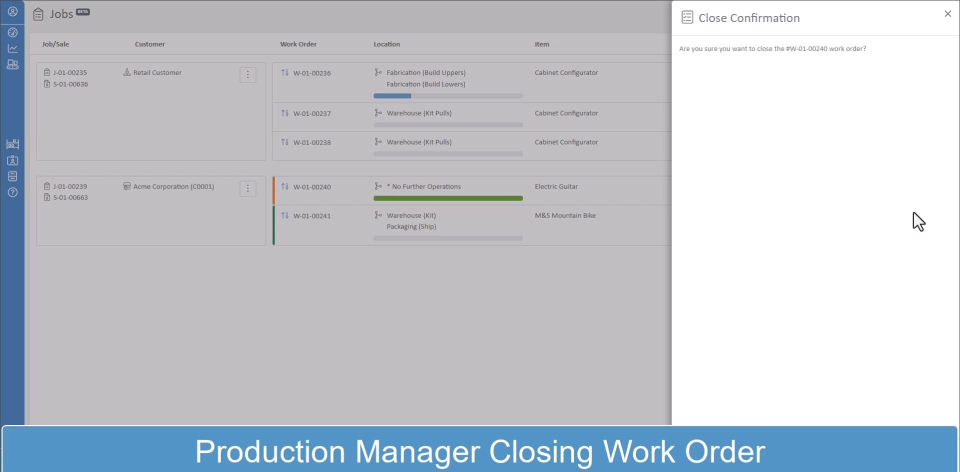
click(907, 454)
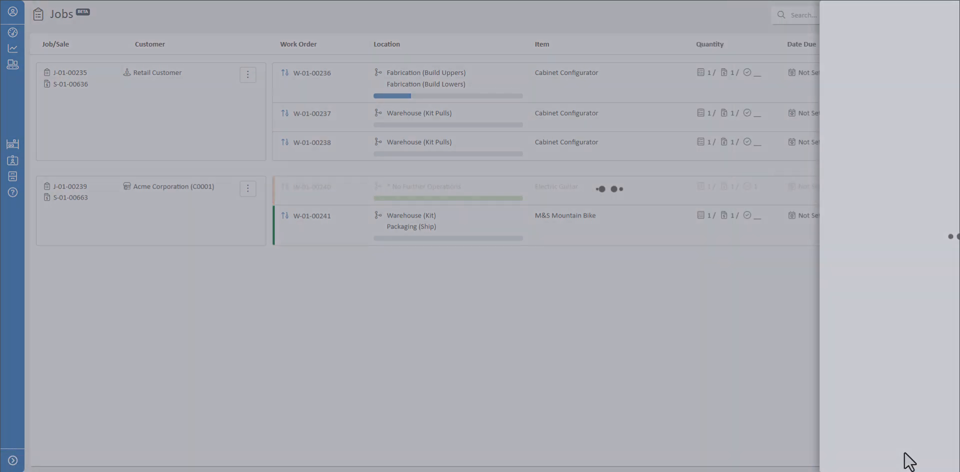